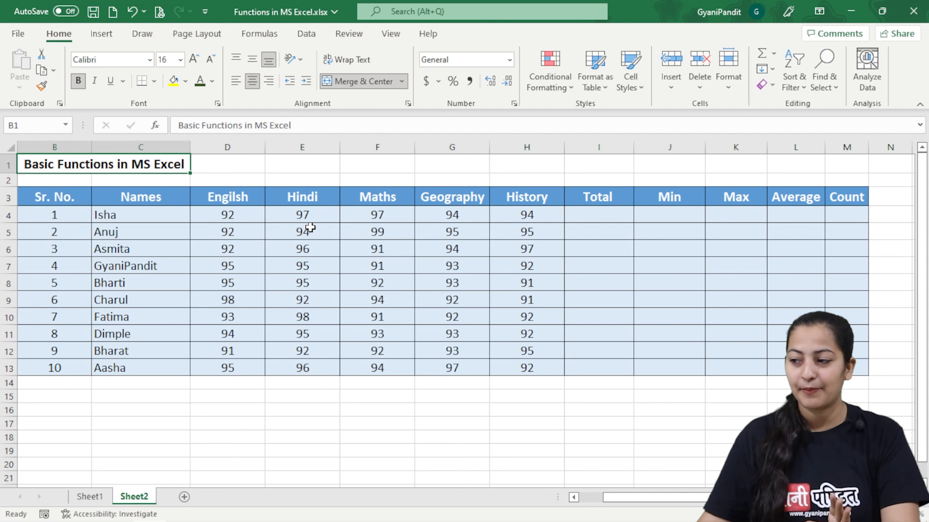
Total the first student's marks in I4 with the formula =SUM(D4:H4) and check it against the marks.
{"action": "left_click", "coordinate": [597, 216]}
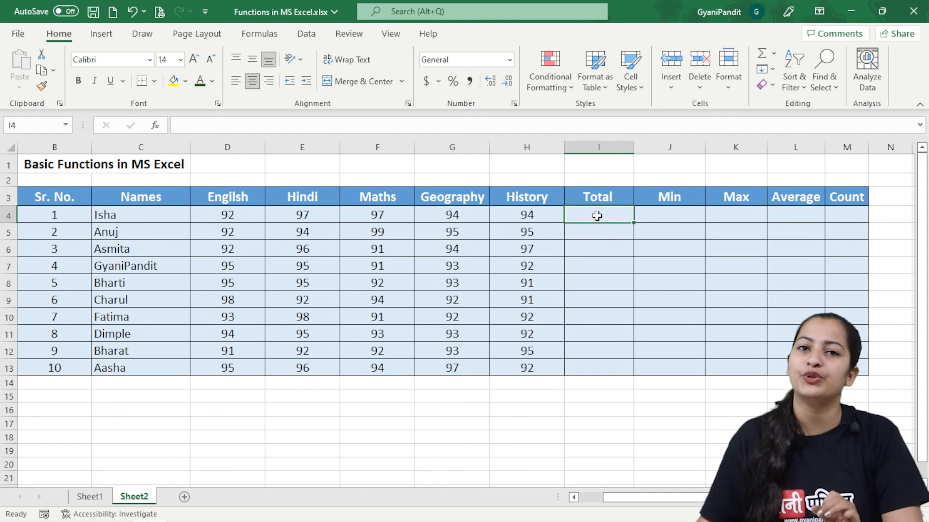
{"action": "double_click", "coordinate": [605, 217]}
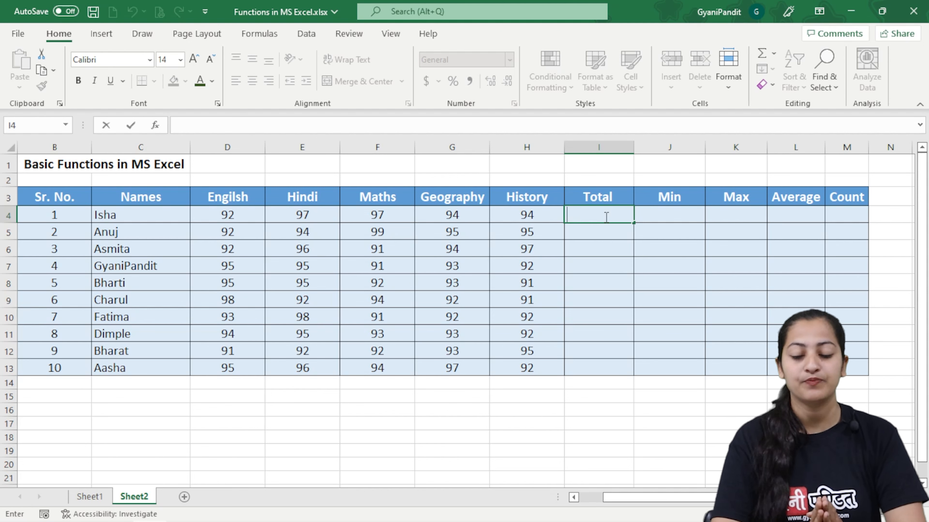
{"action": "type", "text": "="}
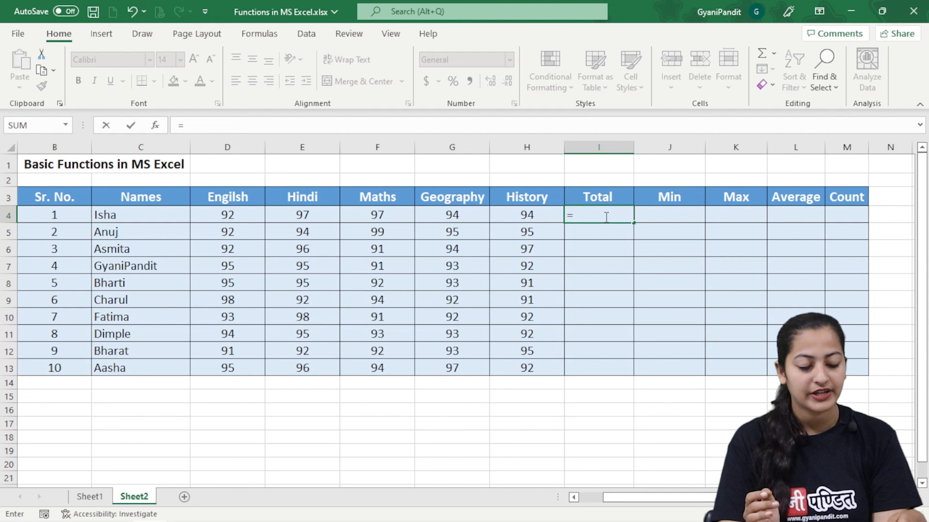
{"action": "type", "text": "SUM"}
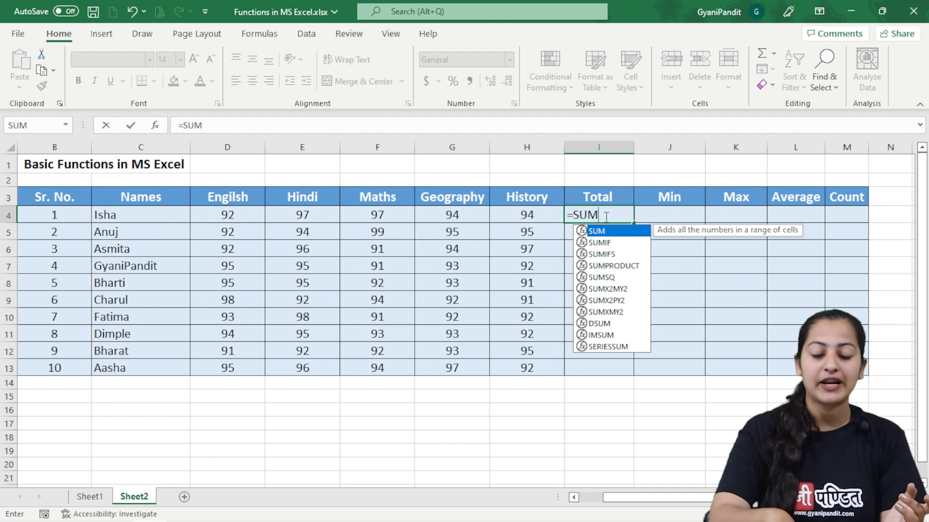
{"action": "type", "text": "("}
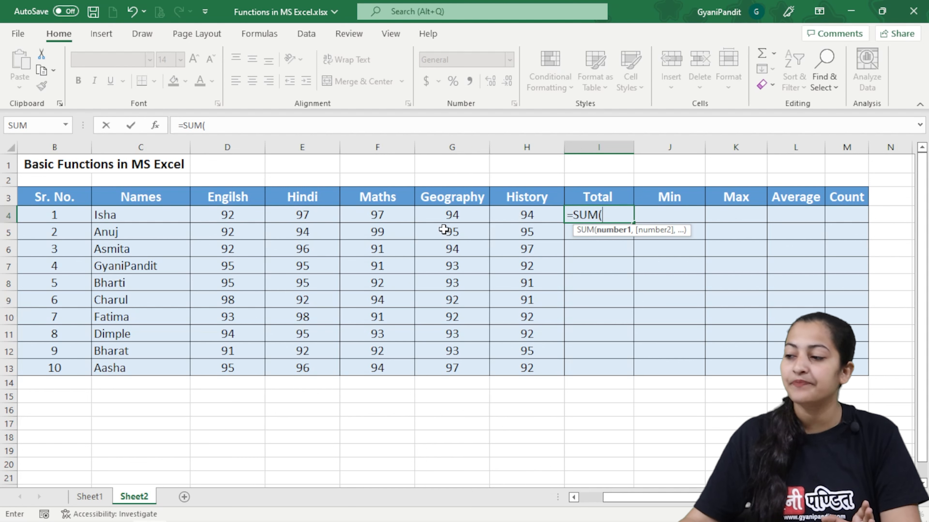
{"action": "left_click_drag", "start_coordinate": [229, 214], "coordinate": [510, 216]}
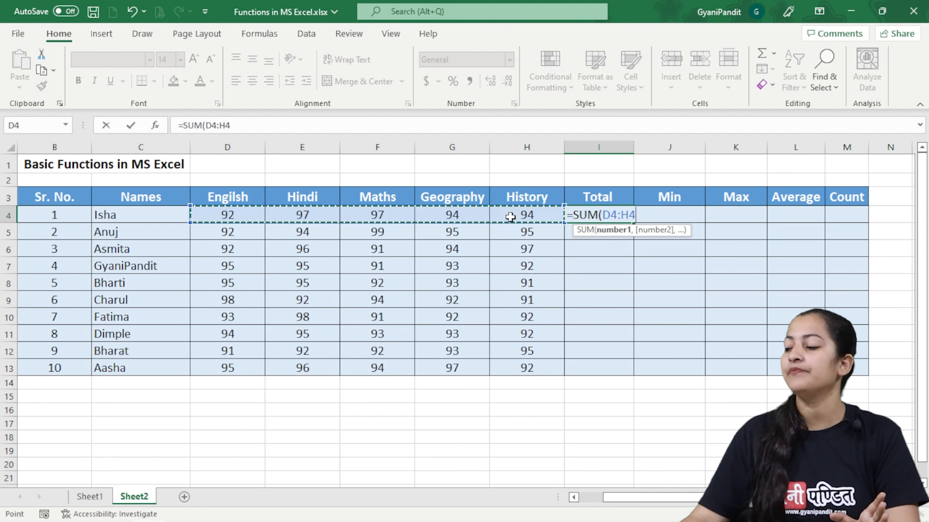
{"action": "type", "text": ")"}
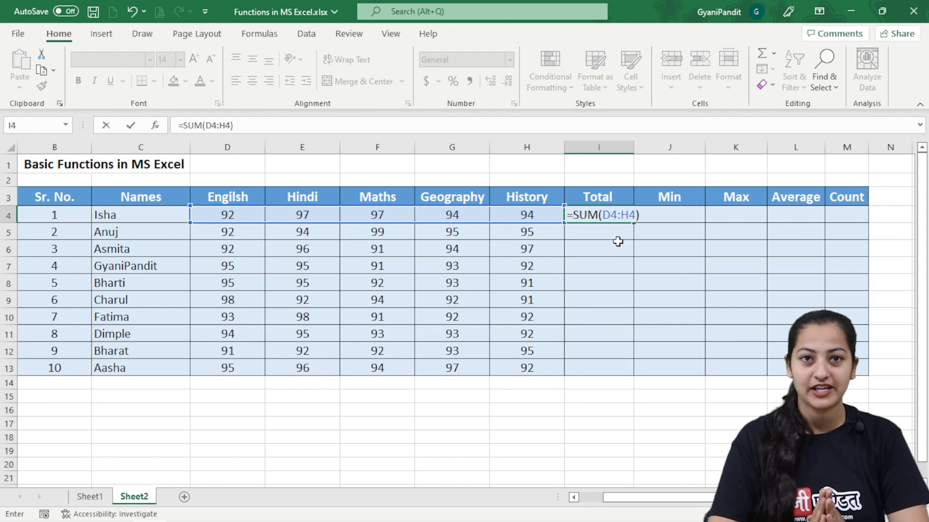
{"action": "key", "text": "Return"}
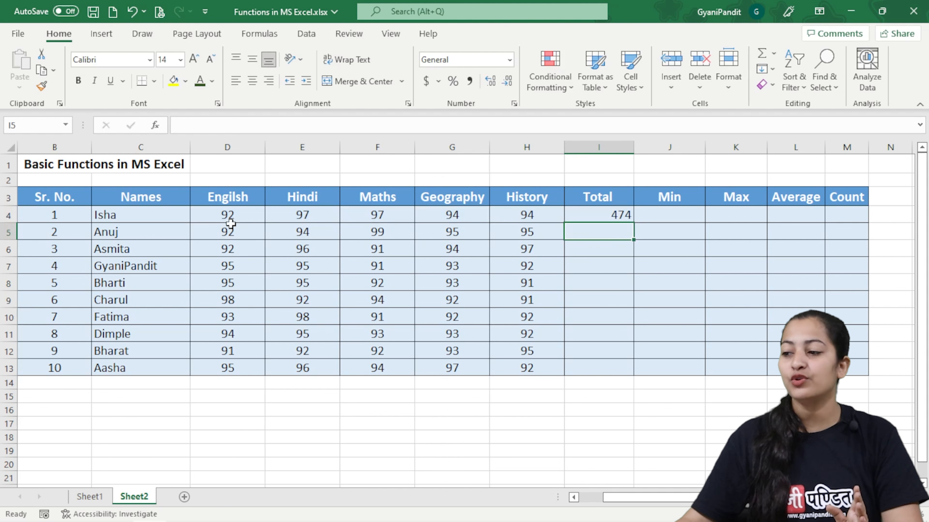
{"action": "left_click", "coordinate": [235, 217]}
{"action": "left_click_drag", "start_coordinate": [235, 217], "coordinate": [497, 222]}
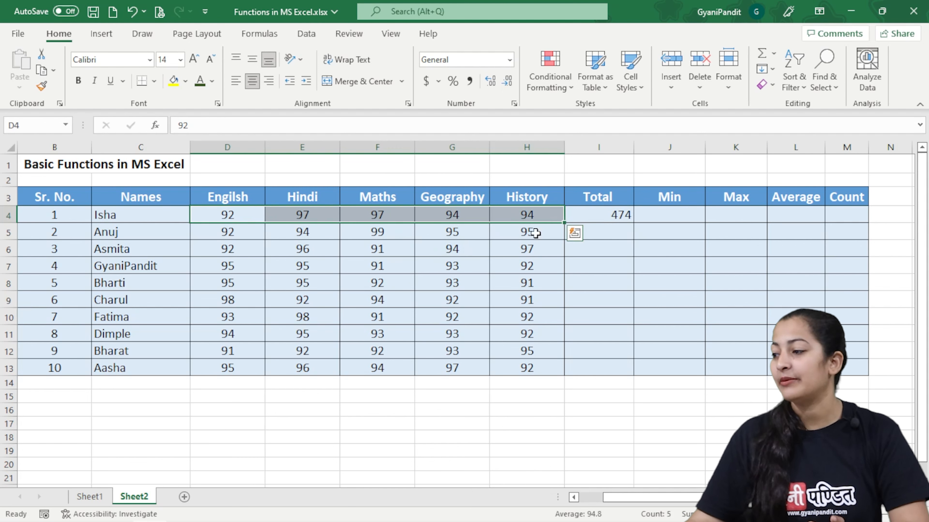
{"action": "left_click", "coordinate": [592, 214]}
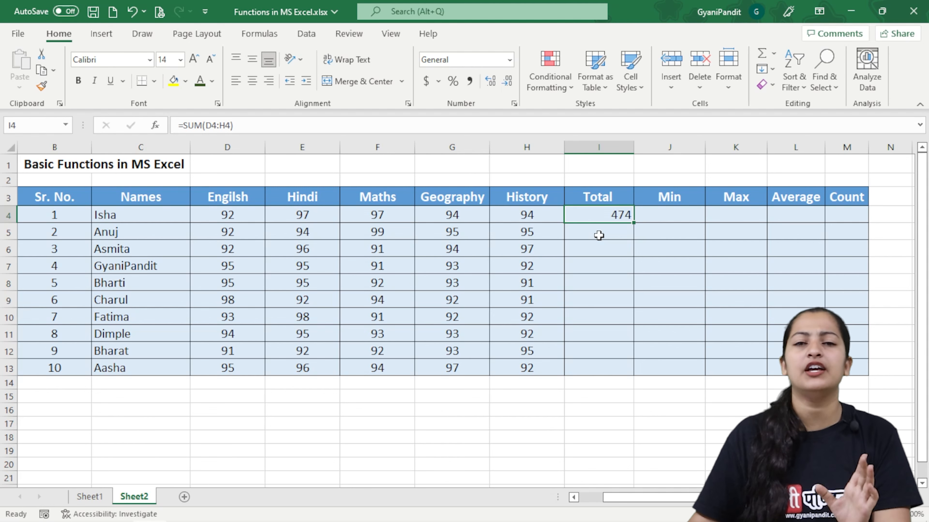
Insert the SUM function from the Math & Trig library into I5 to total the marks in D5:H5.
{"action": "left_click", "coordinate": [600, 237]}
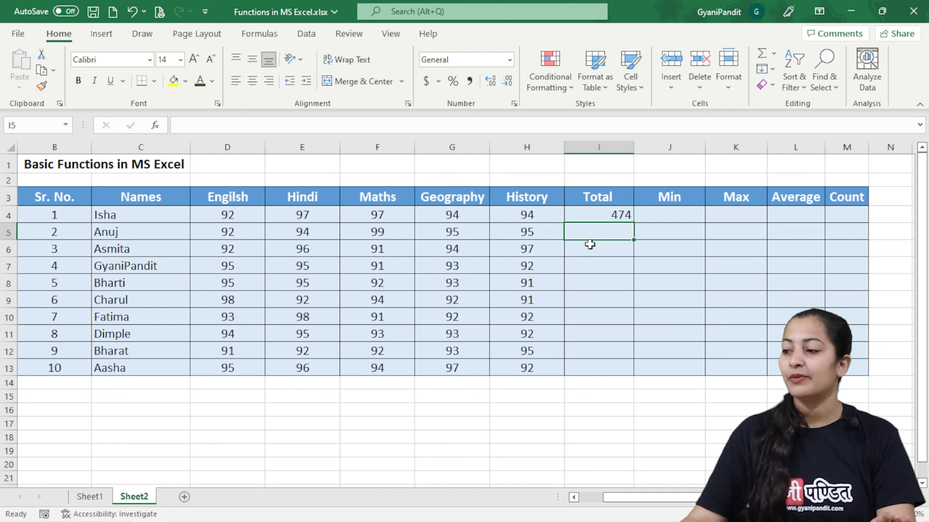
{"action": "left_click", "coordinate": [260, 34]}
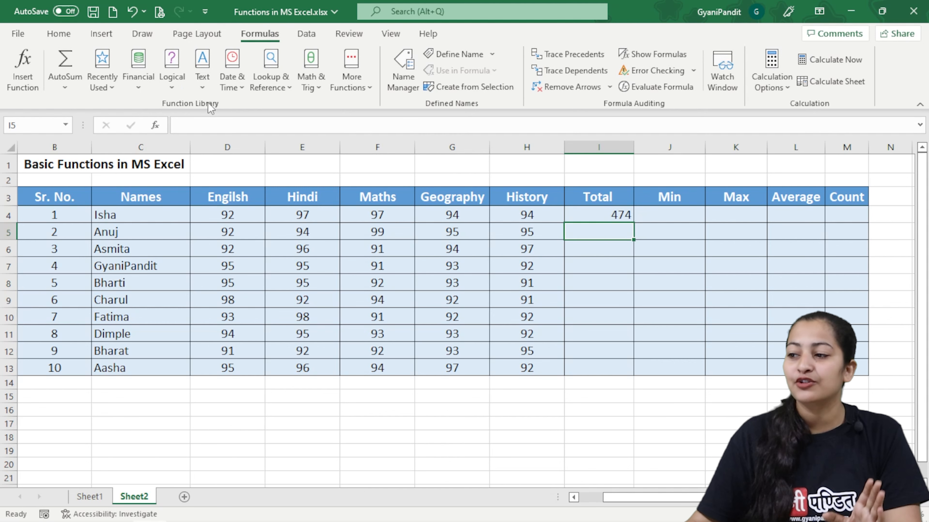
{"action": "left_click", "coordinate": [317, 87]}
{"action": "left_click_drag", "start_coordinate": [402, 128], "coordinate": [404, 329]}
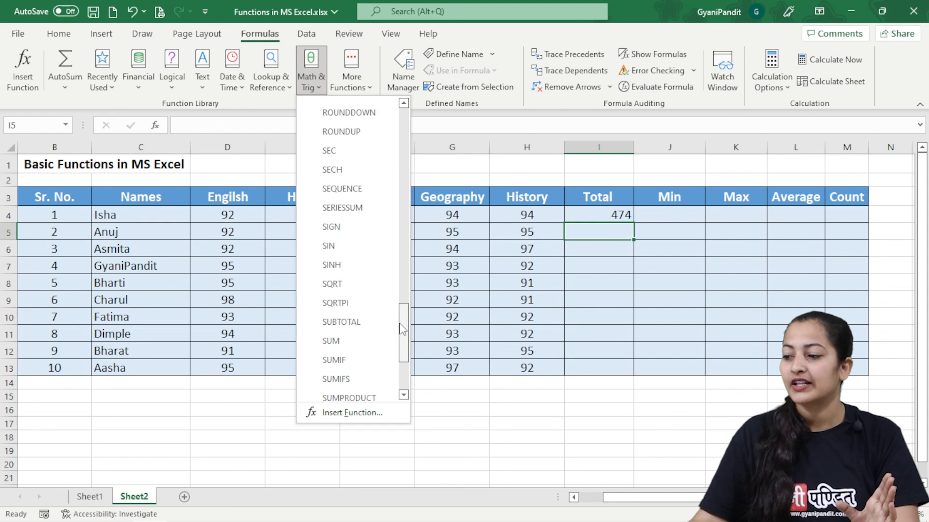
{"action": "left_click", "coordinate": [326, 342]}
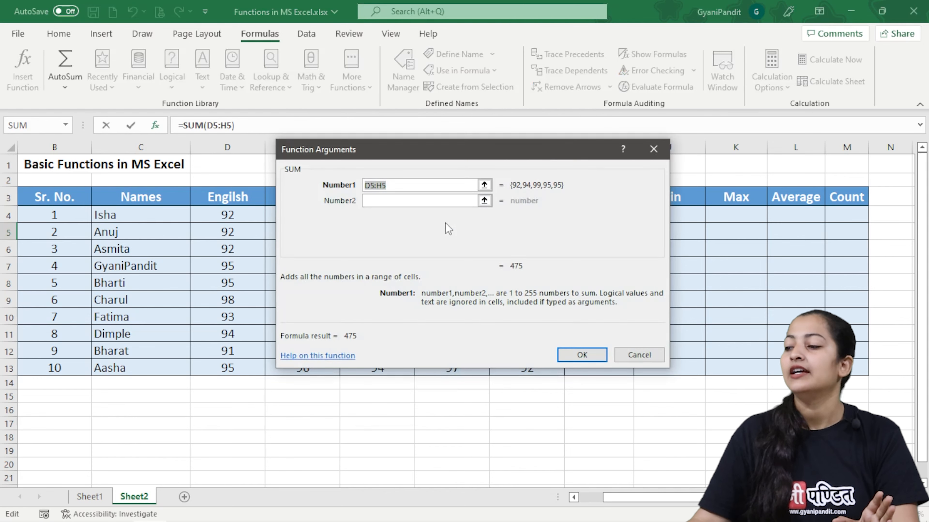
{"action": "left_click_drag", "start_coordinate": [471, 155], "coordinate": [488, 70]}
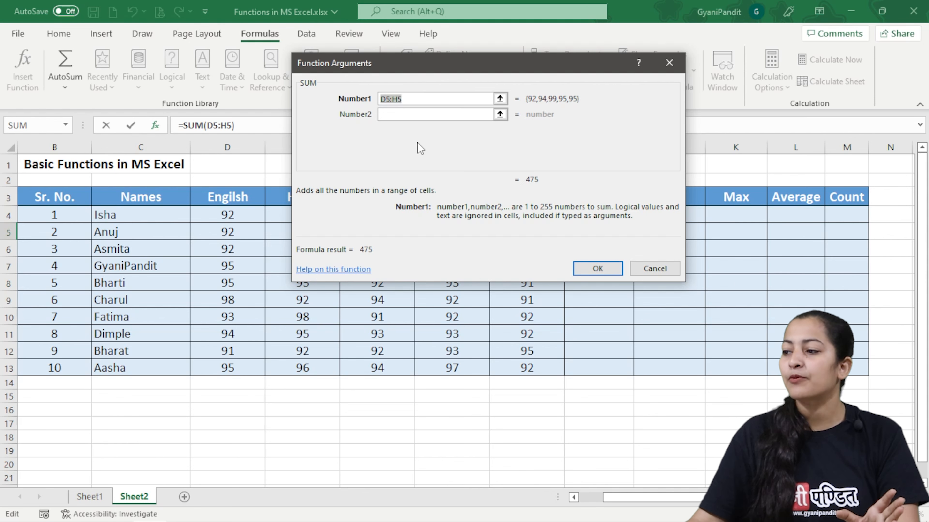
{"action": "left_click_drag", "start_coordinate": [464, 69], "coordinate": [572, 79]}
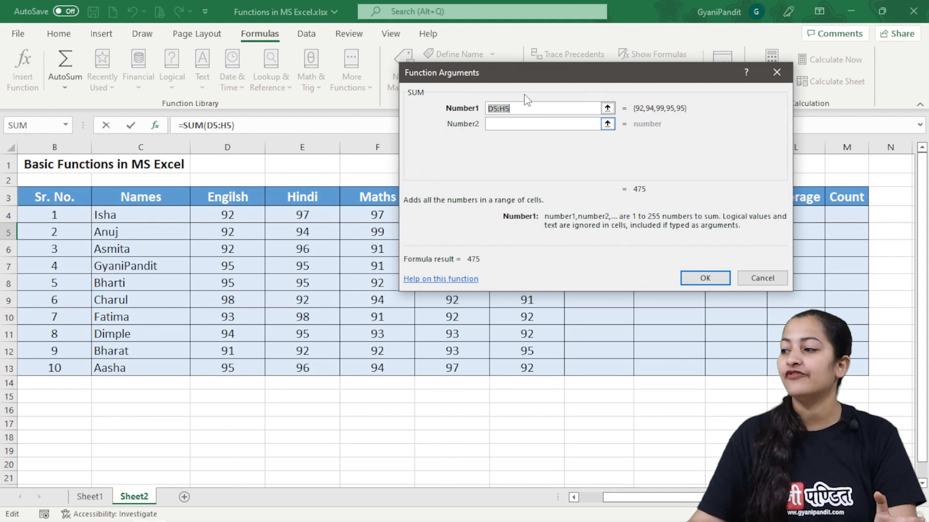
{"action": "left_click_drag", "start_coordinate": [529, 73], "coordinate": [428, 291]}
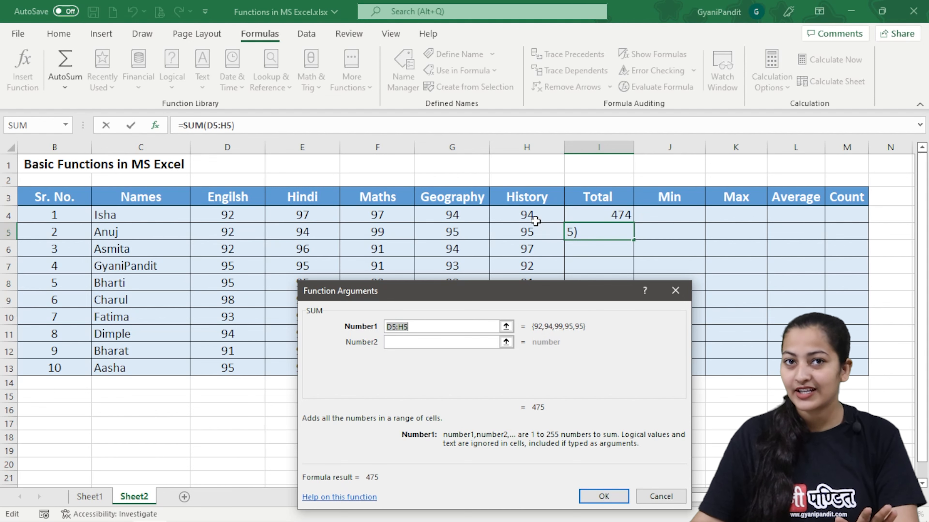
{"action": "left_click_drag", "start_coordinate": [456, 336], "coordinate": [476, 284]}
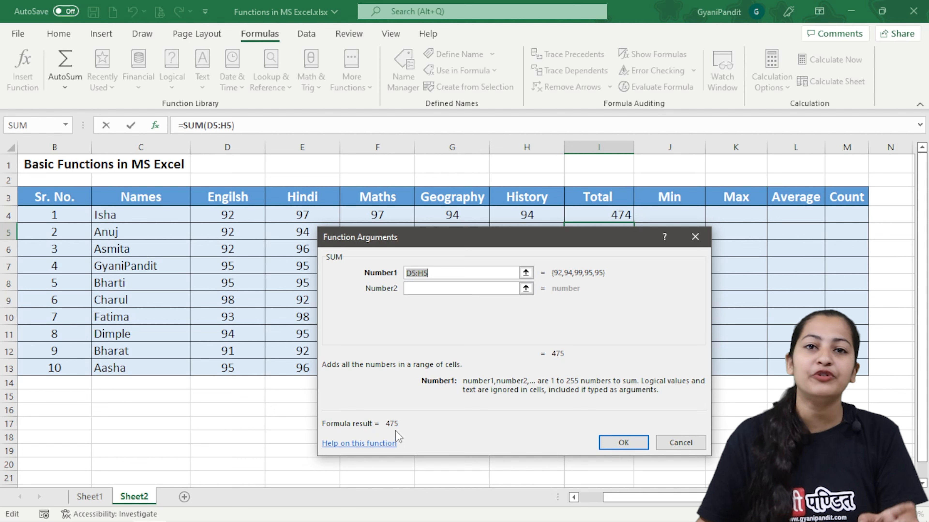
{"action": "left_click", "coordinate": [613, 444]}
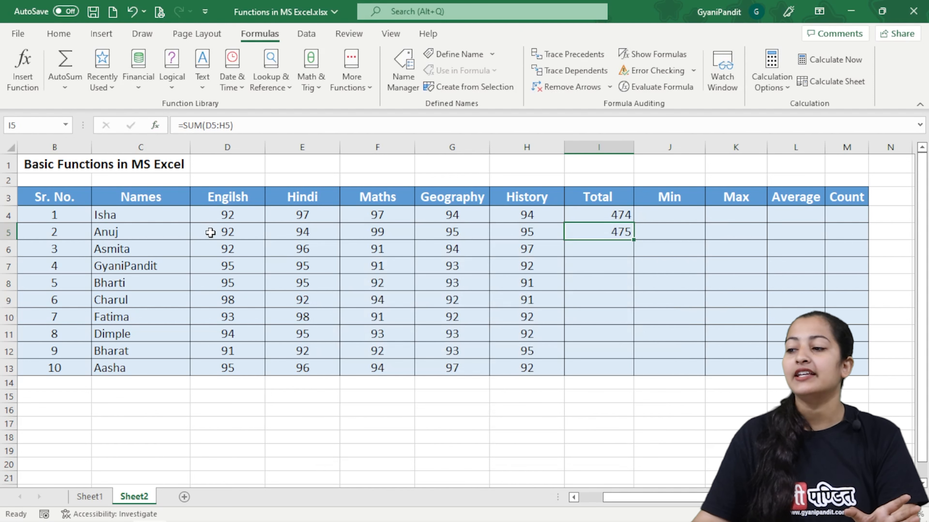
{"action": "left_click_drag", "start_coordinate": [243, 237], "coordinate": [495, 232]}
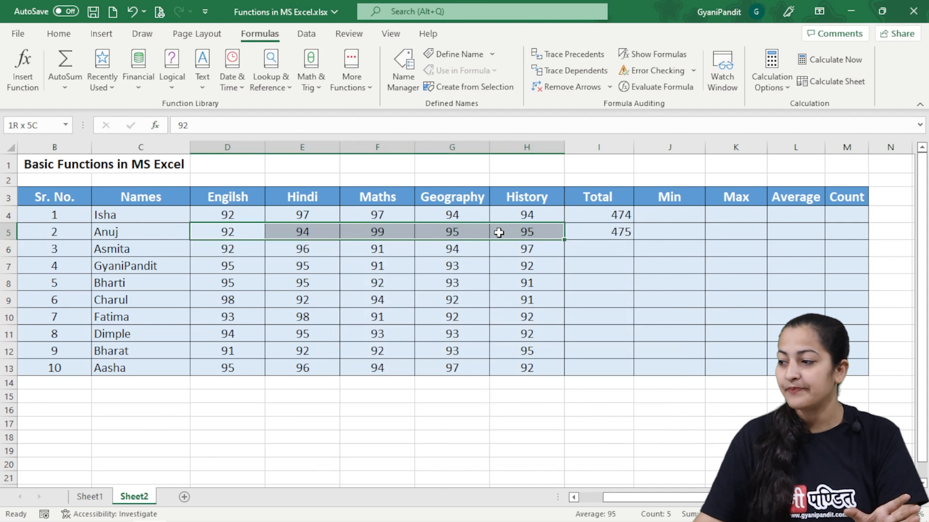
{"action": "left_click", "coordinate": [500, 234]}
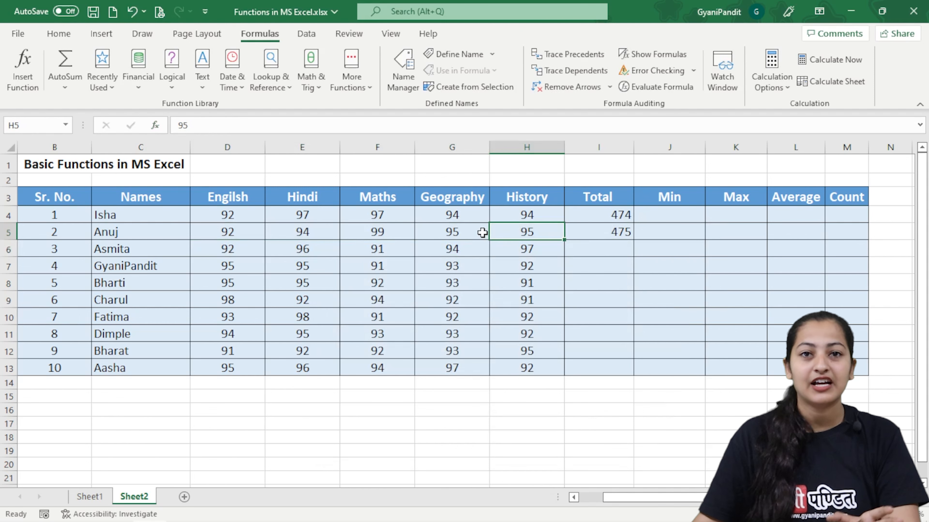
Undo the last edit to the Maths mark in F5, set it to 45, and check the total in I5.
{"action": "left_click", "coordinate": [571, 234]}
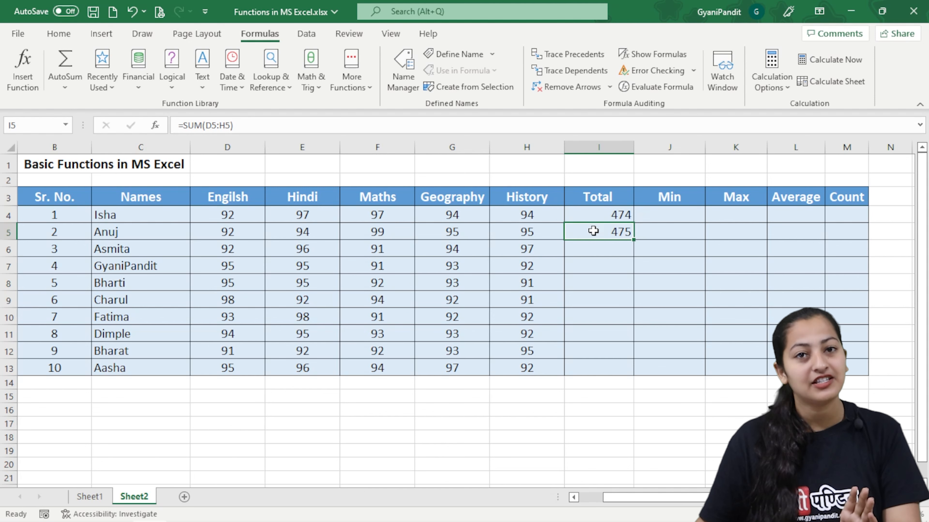
{"action": "key", "text": "ctrl+z"}
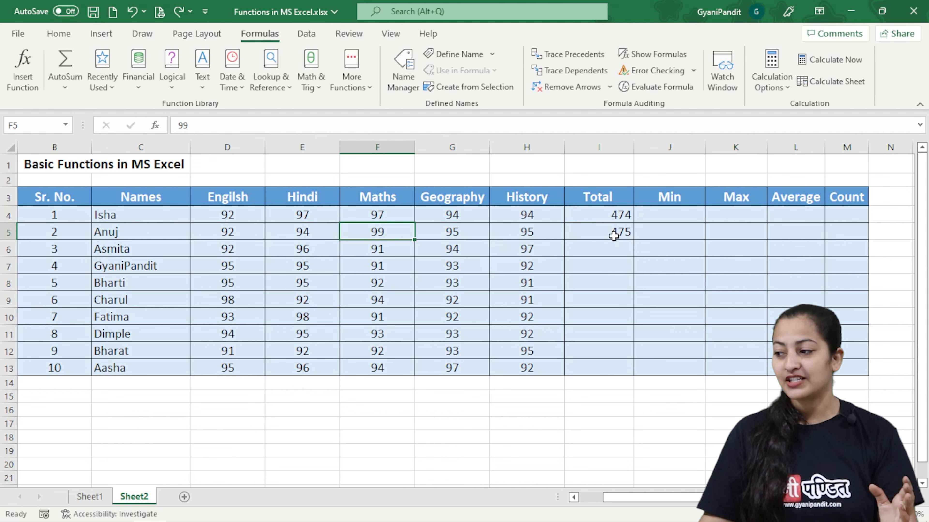
{"action": "left_click", "coordinate": [605, 236]}
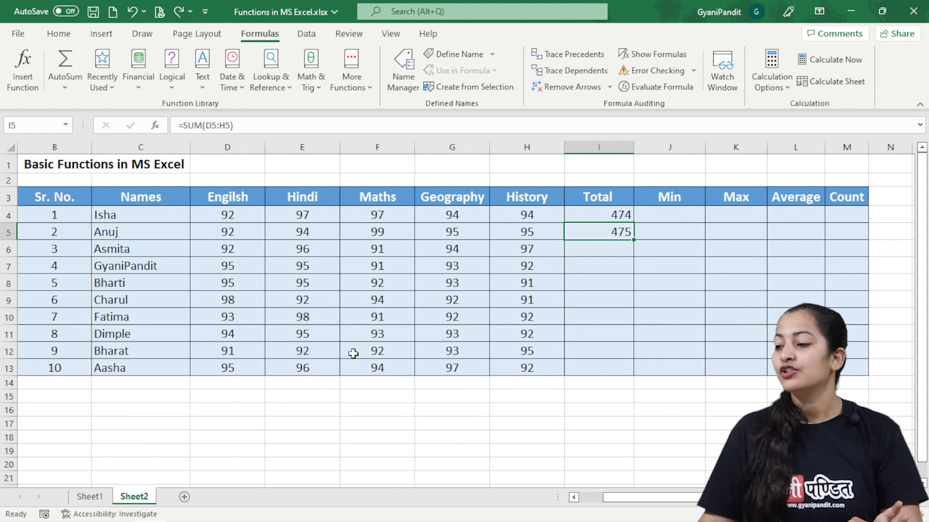
{"action": "left_click", "coordinate": [379, 235]}
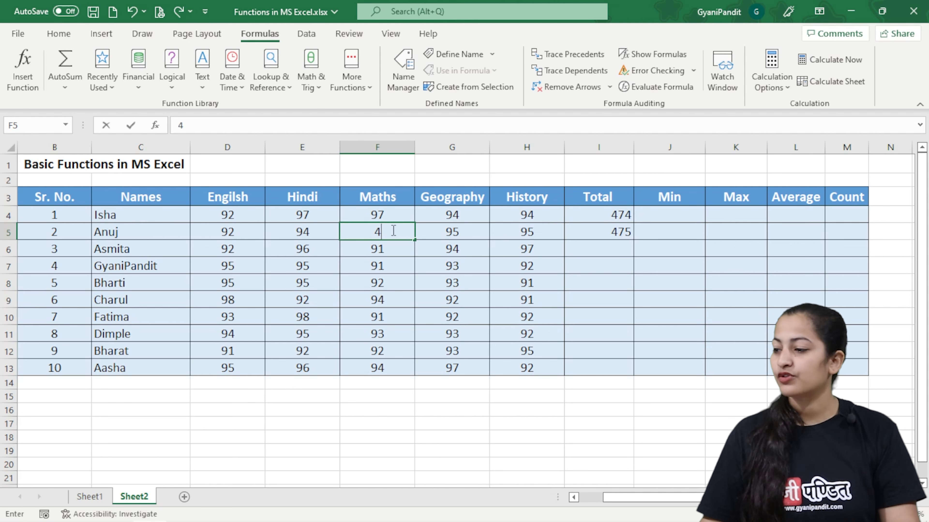
{"action": "type", "text": "45"}
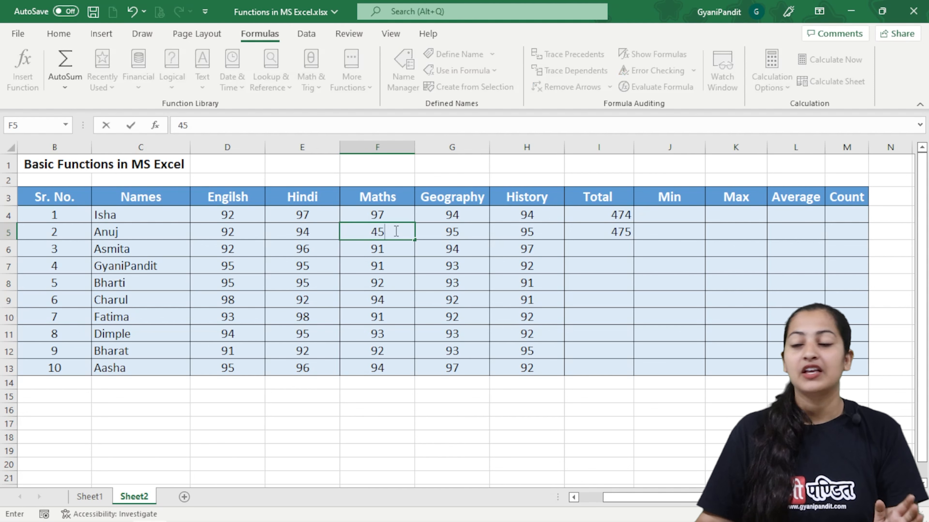
{"action": "left_click", "coordinate": [502, 407]}
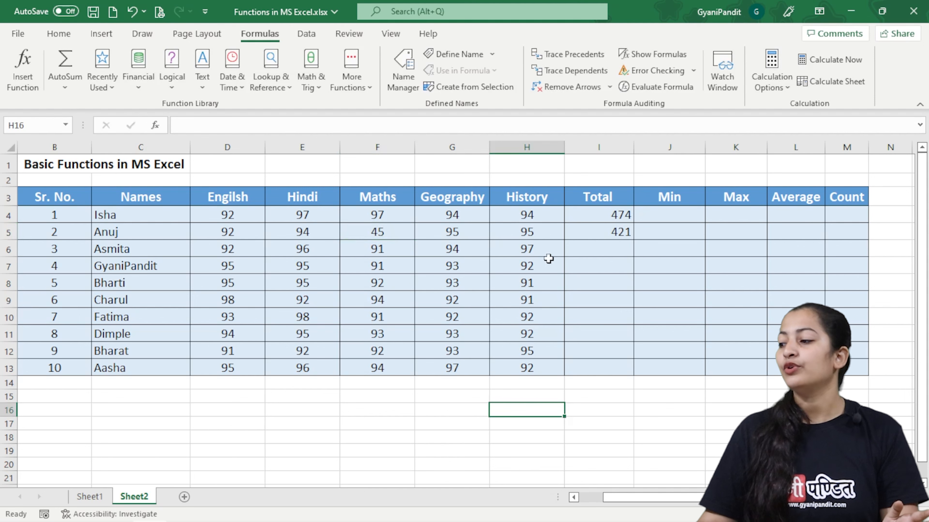
{"action": "left_click", "coordinate": [603, 233]}
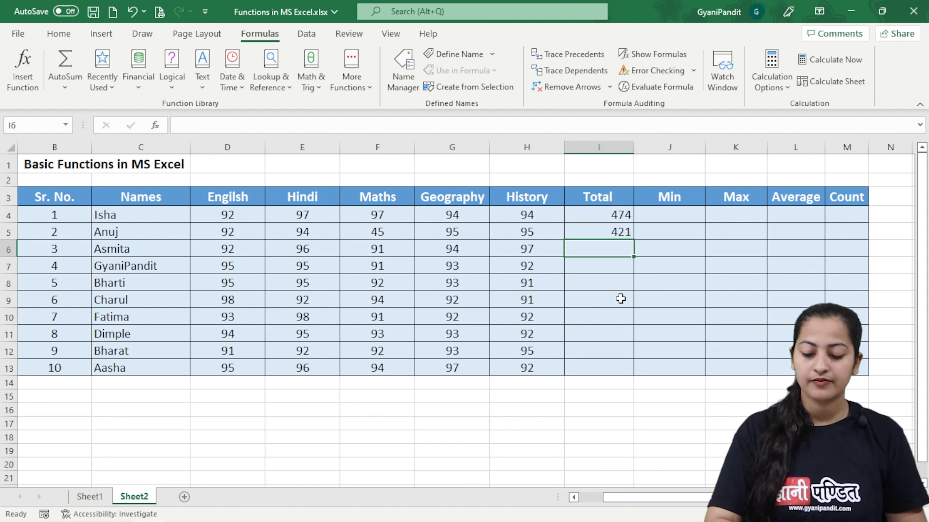
Total the third student's marks in I6 with AutoSum, changing the summed range to D6:H6.
{"action": "key", "text": "alt+equal"}
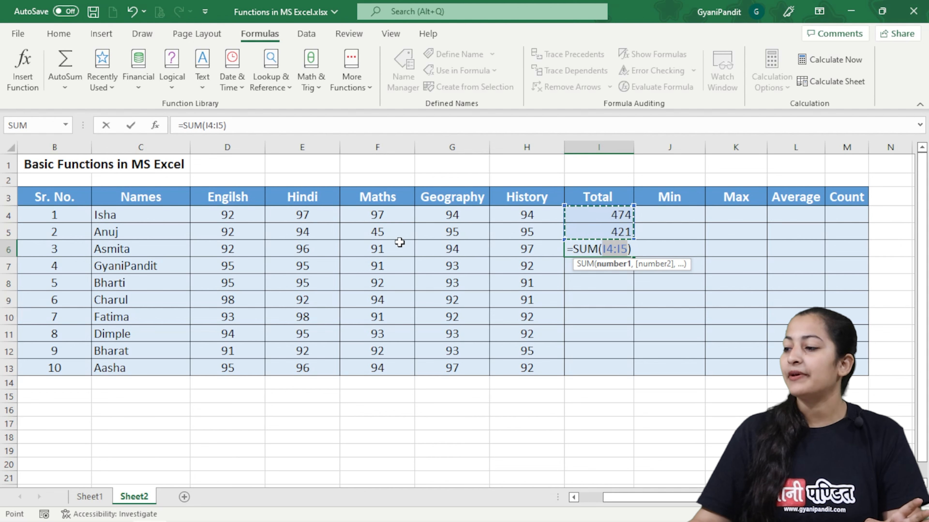
{"action": "left_click_drag", "start_coordinate": [252, 251], "coordinate": [503, 252]}
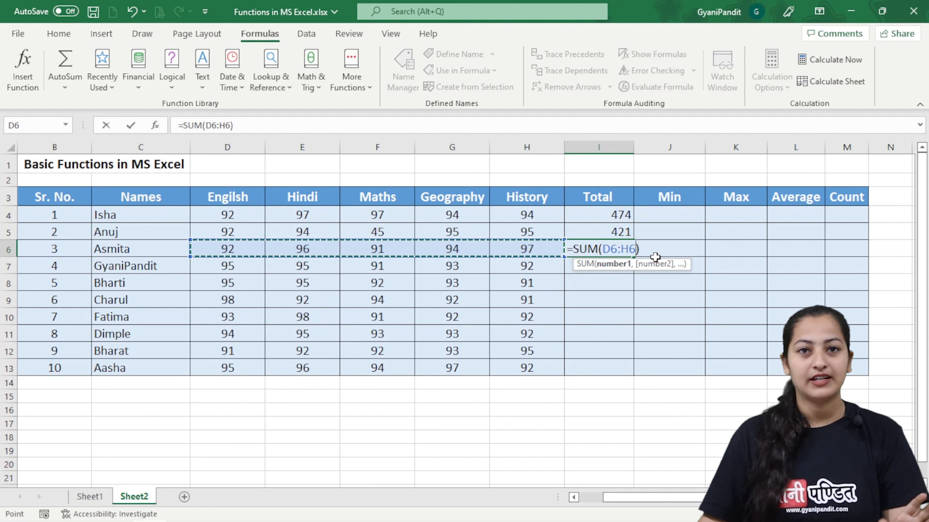
{"action": "key", "text": "Return"}
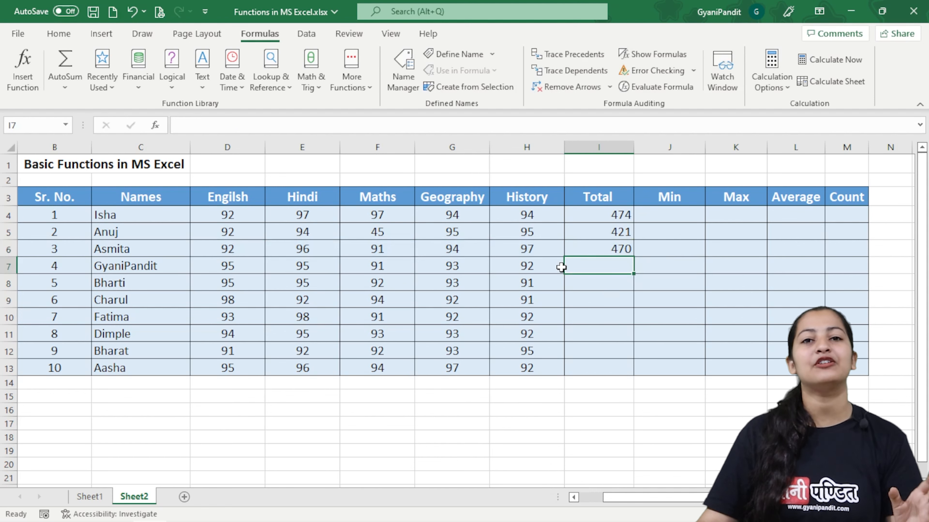
{"action": "left_click", "coordinate": [586, 250]}
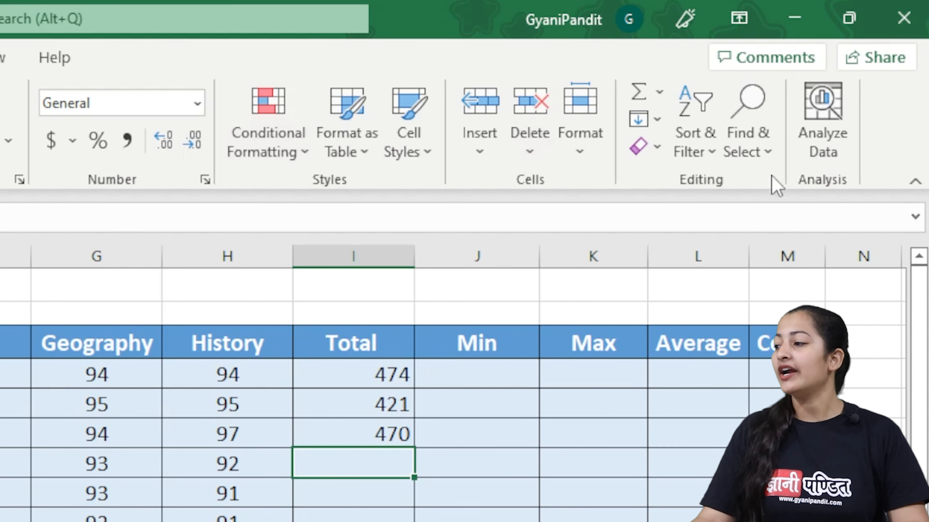
Total the fourth student's marks in I7 with the Sum function, changing the summed range to D7:H7.
{"action": "left_click", "coordinate": [663, 96]}
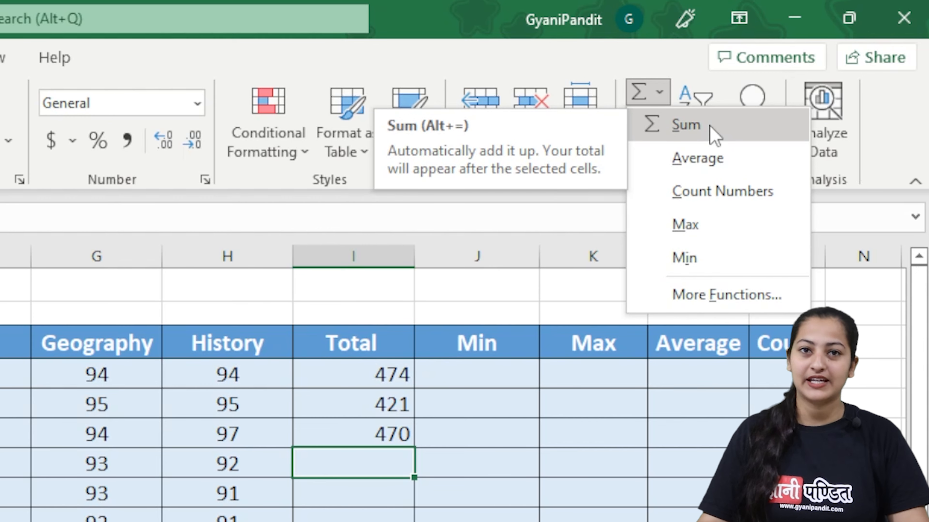
{"action": "left_click", "coordinate": [711, 128]}
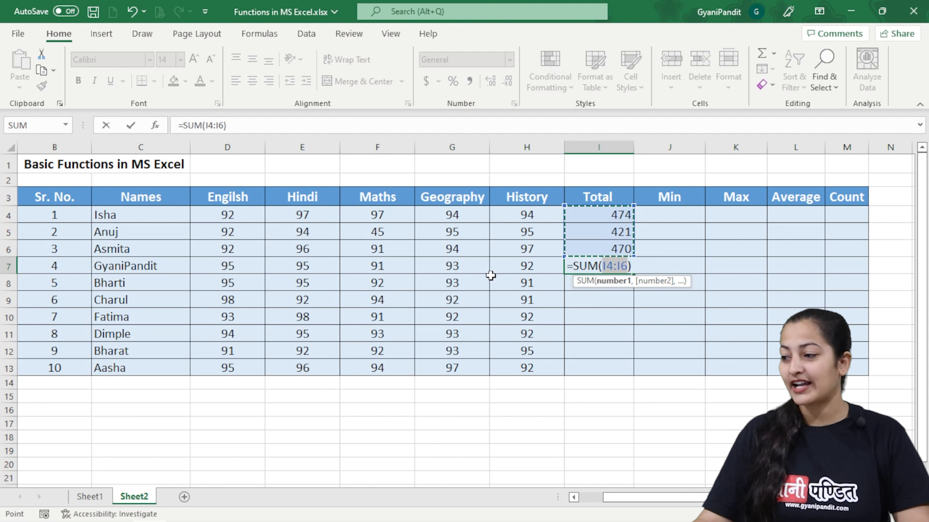
{"action": "left_click_drag", "start_coordinate": [260, 270], "coordinate": [514, 270]}
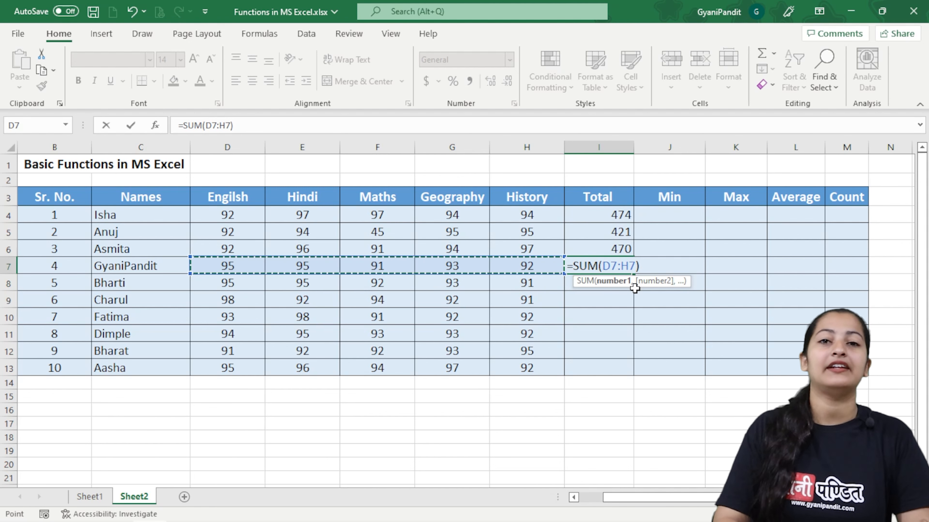
{"action": "key", "text": "Return"}
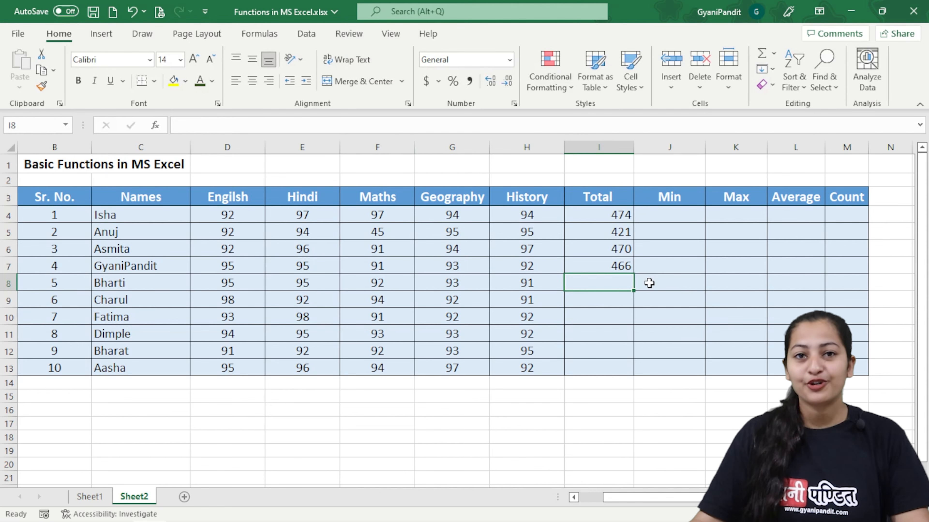
{"action": "left_click", "coordinate": [258, 35]}
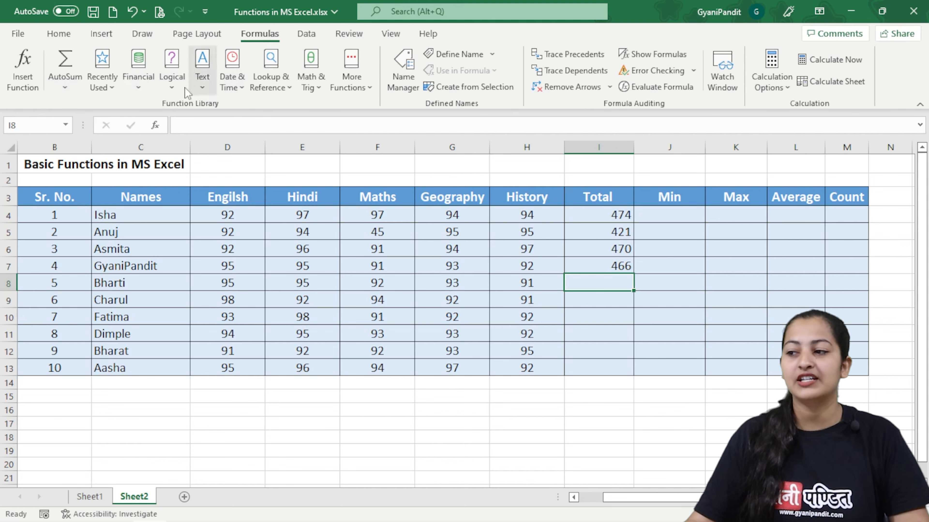
{"action": "left_click", "coordinate": [69, 88]}
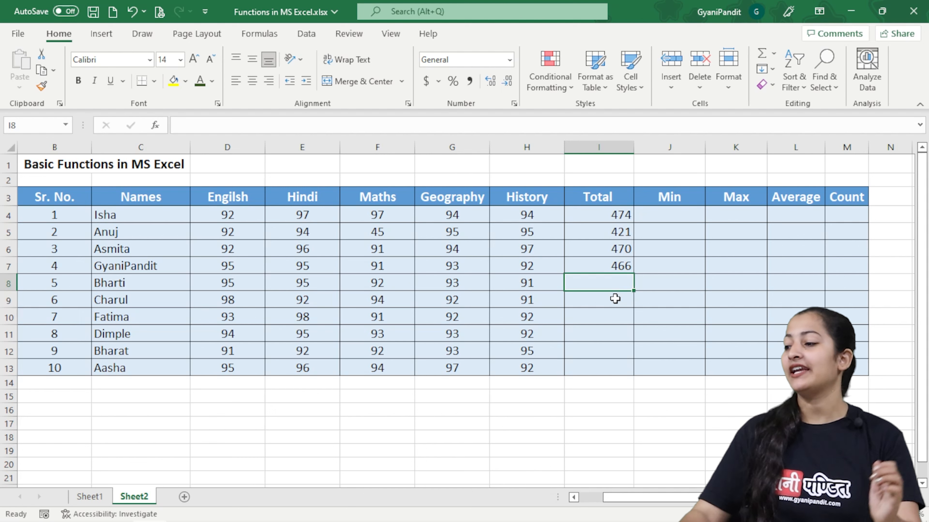
Fill the SUM formula from I7 down to I13 to total the remaining students' marks.
{"action": "left_click", "coordinate": [622, 266]}
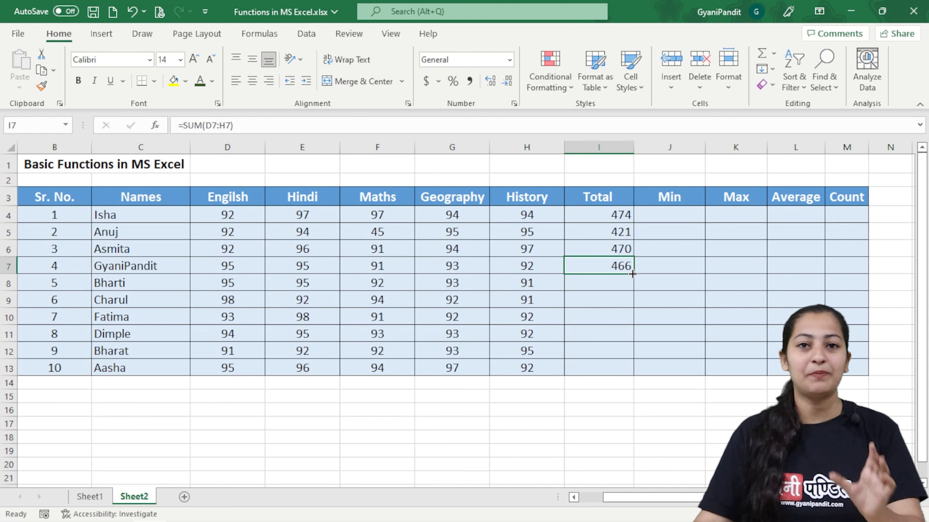
{"action": "left_click_drag", "start_coordinate": [633, 274], "coordinate": [634, 369]}
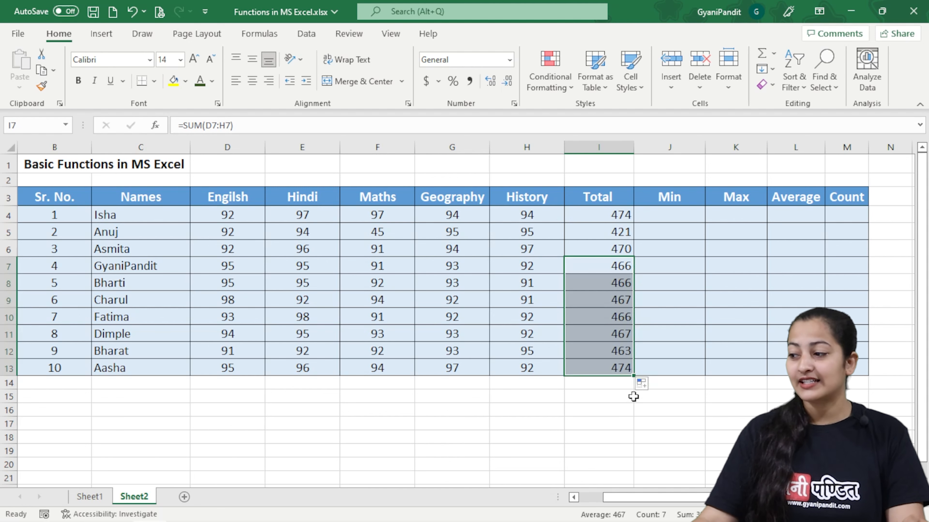
{"action": "left_click", "coordinate": [599, 394]}
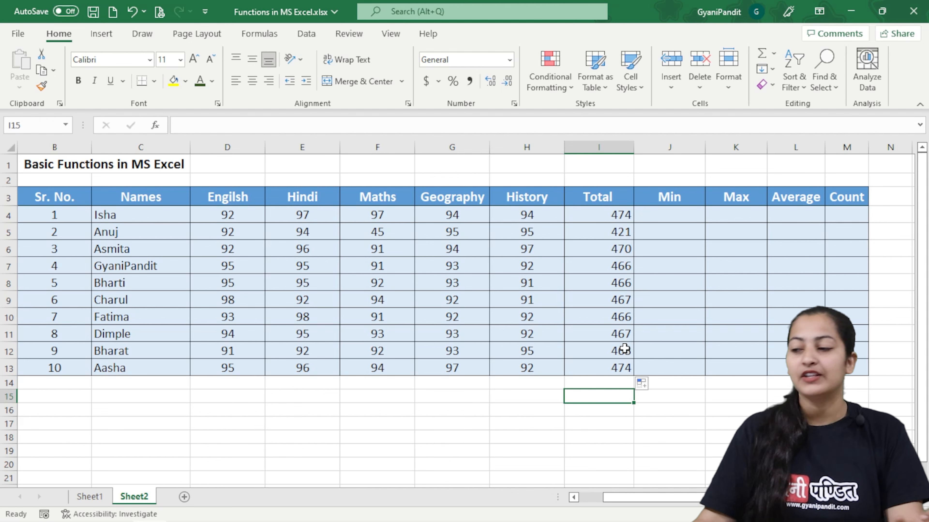
Check the copied total formula in I10 against the seventh student's marks in D10:H10.
{"action": "left_click", "coordinate": [619, 318]}
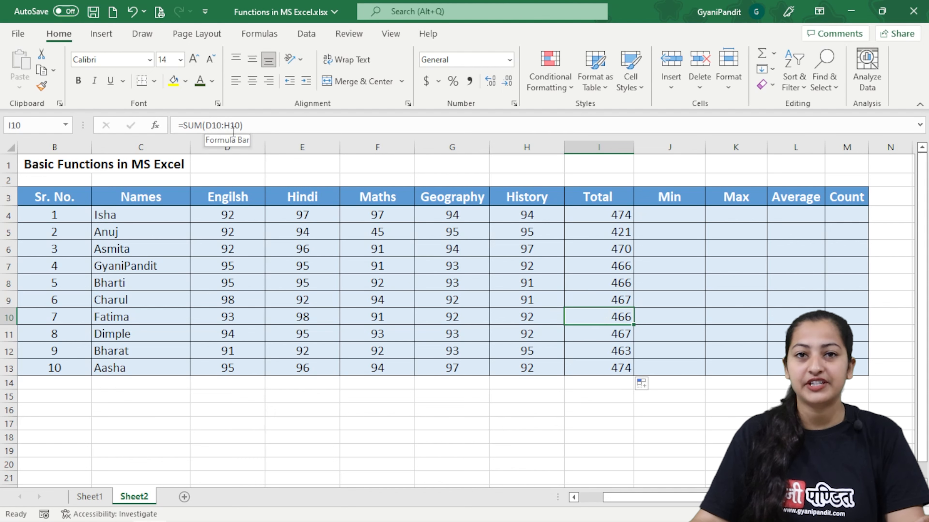
{"action": "left_click_drag", "start_coordinate": [234, 316], "coordinate": [512, 320]}
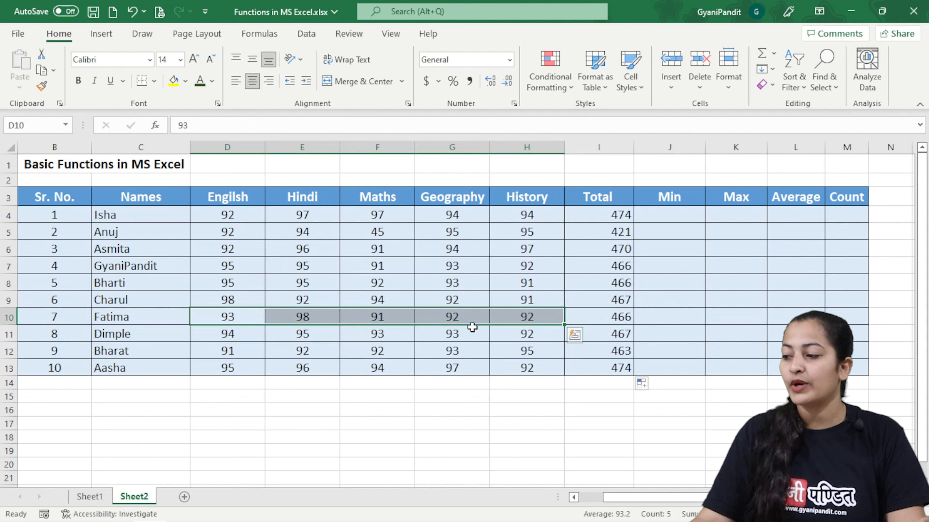
{"action": "left_click", "coordinate": [614, 317]}
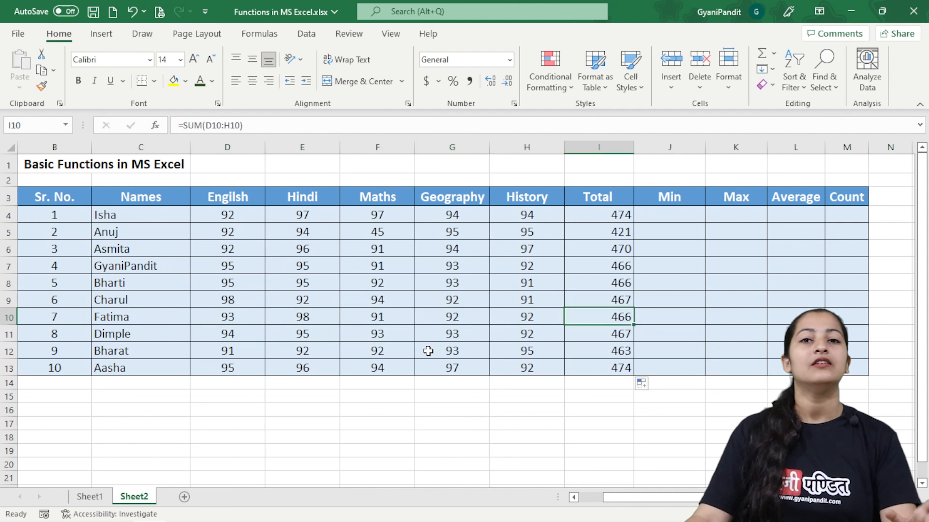